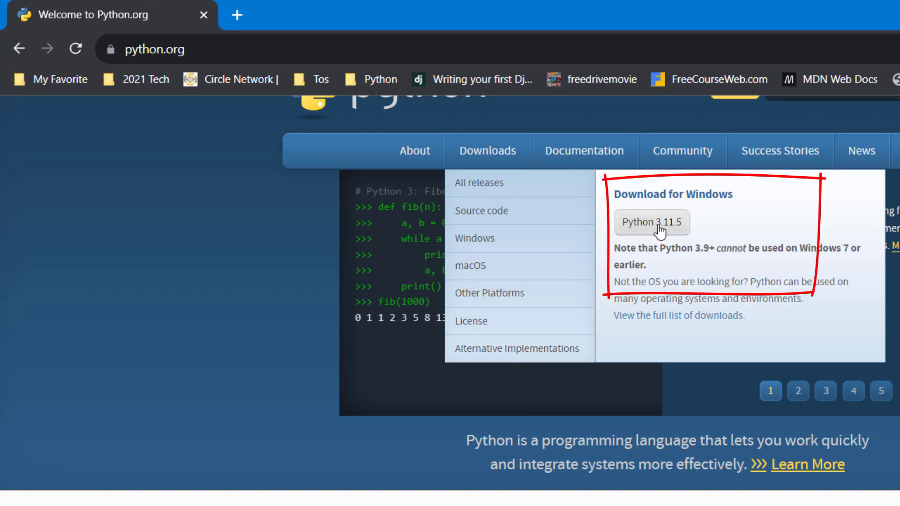
Look over the python.org home page and open its list of Python releases for Windows.
{"action": "scroll", "coordinate": [496, 468], "scroll_direction": "down", "scroll_amount": 2}
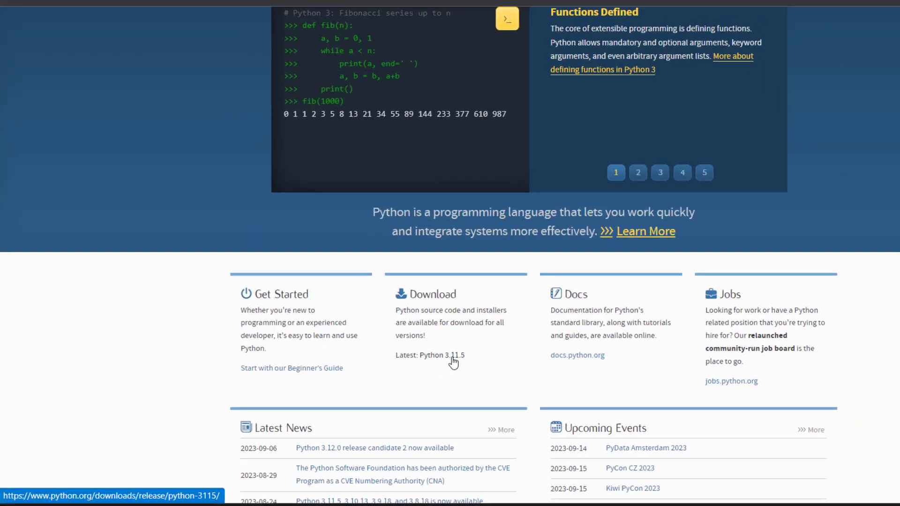
{"action": "scroll", "coordinate": [608, 281], "scroll_direction": "up", "scroll_amount": 4}
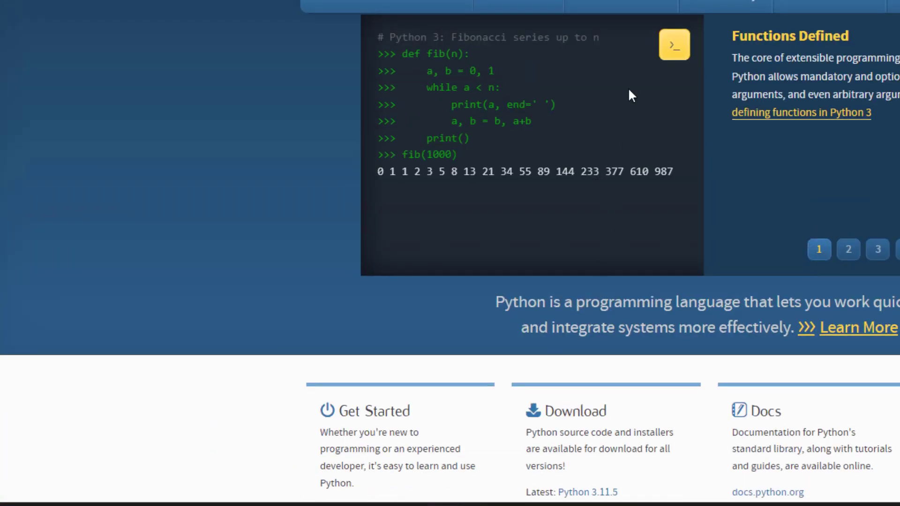
{"action": "mouse_move", "coordinate": [543, 2]}
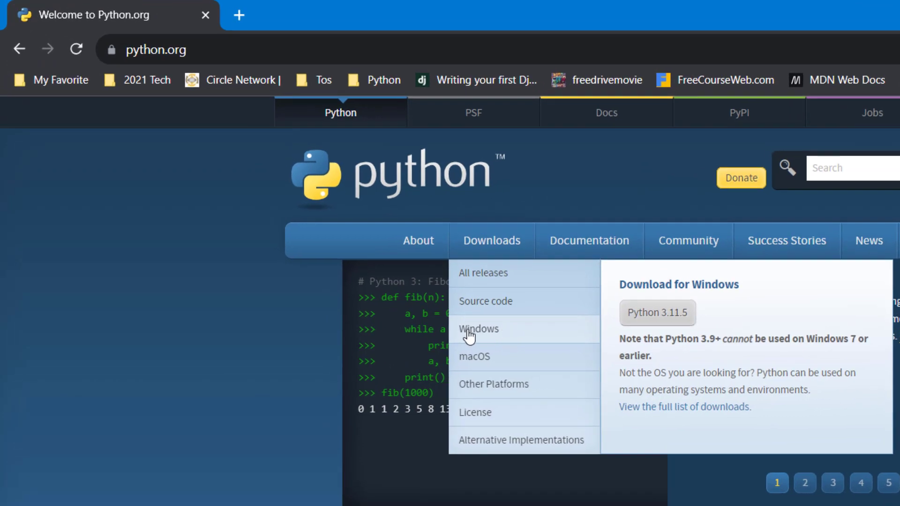
{"action": "left_click", "coordinate": [488, 331]}
{"action": "scroll", "coordinate": [526, 367], "scroll_direction": "down", "scroll_amount": 2}
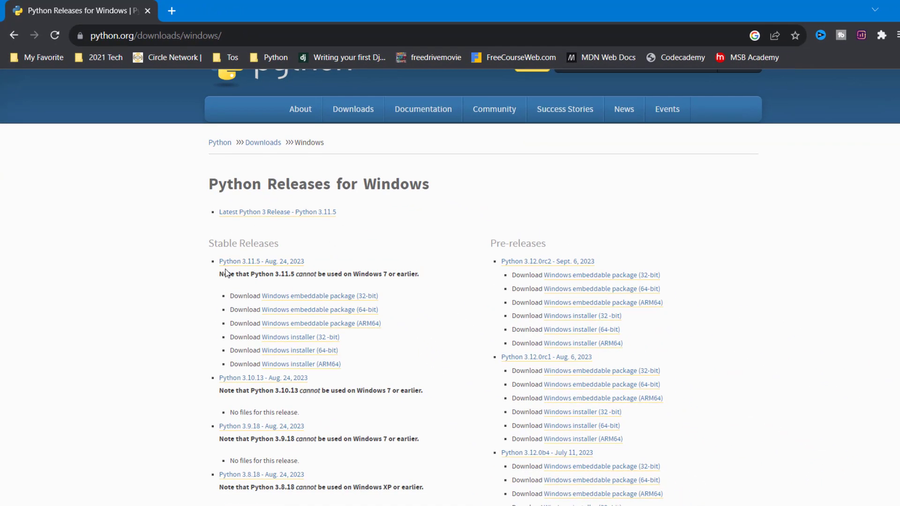
{"action": "left_click", "coordinate": [260, 264]}
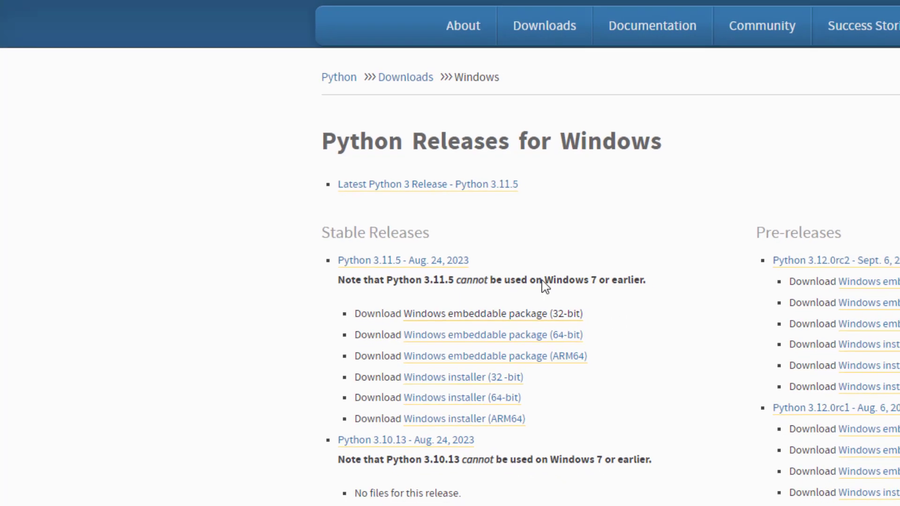
Download the Python 3.11.5 installer for Windows, saving it as python-3.11.5-amd64.exe in Downloads\Programs.
{"action": "mouse_move", "coordinate": [556, 26]}
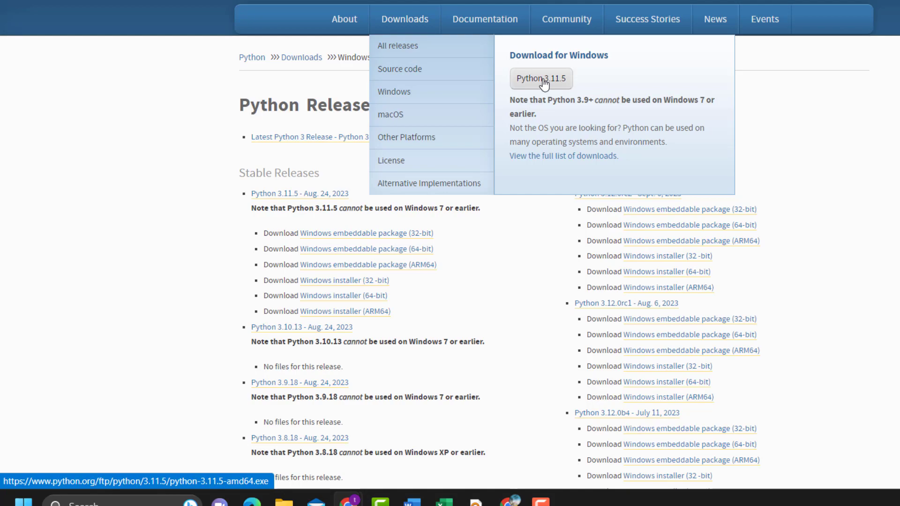
{"action": "left_click", "coordinate": [543, 81]}
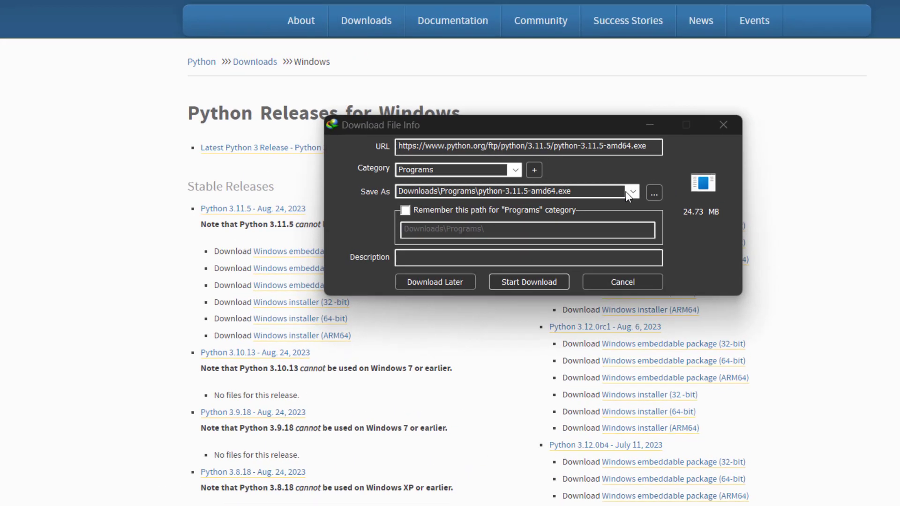
{"action": "left_click", "coordinate": [680, 212]}
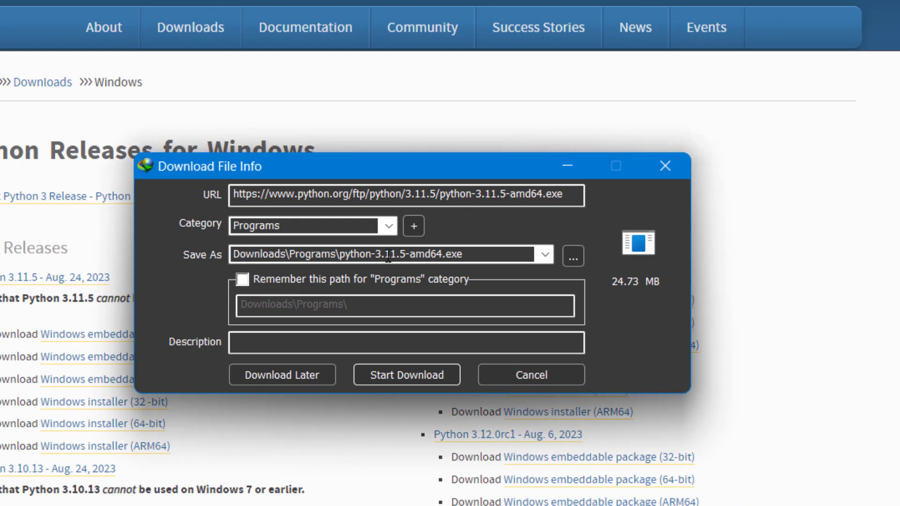
{"action": "left_click", "coordinate": [419, 374]}
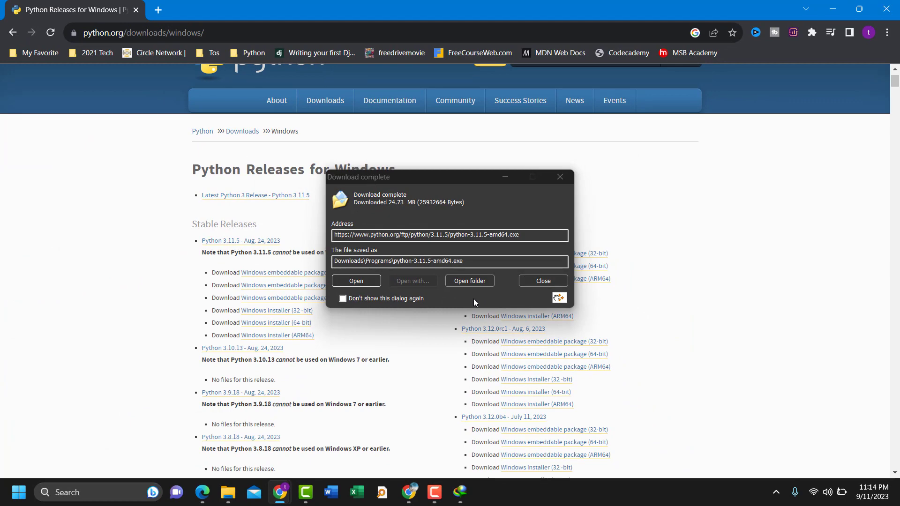
Run the python-3.11.5-amd64 installer from its download folder and install with default settings, admin privileges for py.exe and python.exe added to PATH.
{"action": "left_click", "coordinate": [479, 281]}
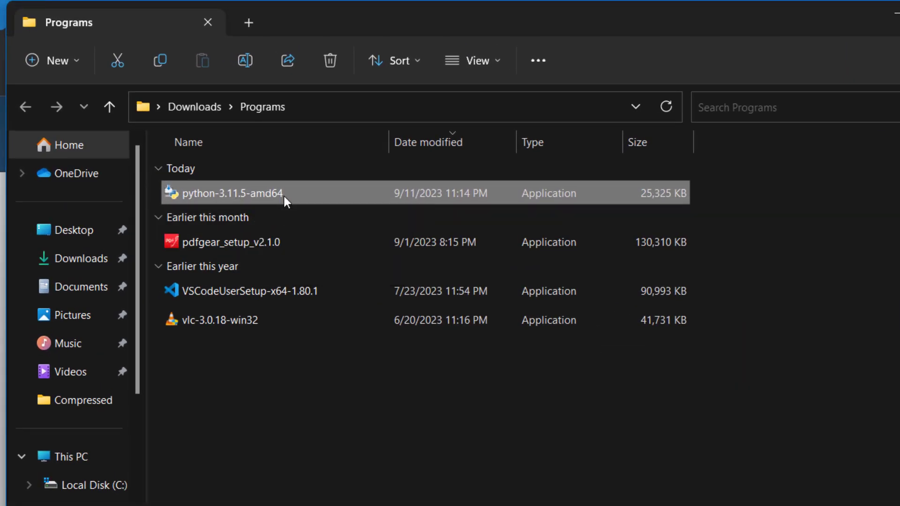
{"action": "double_click", "coordinate": [283, 194]}
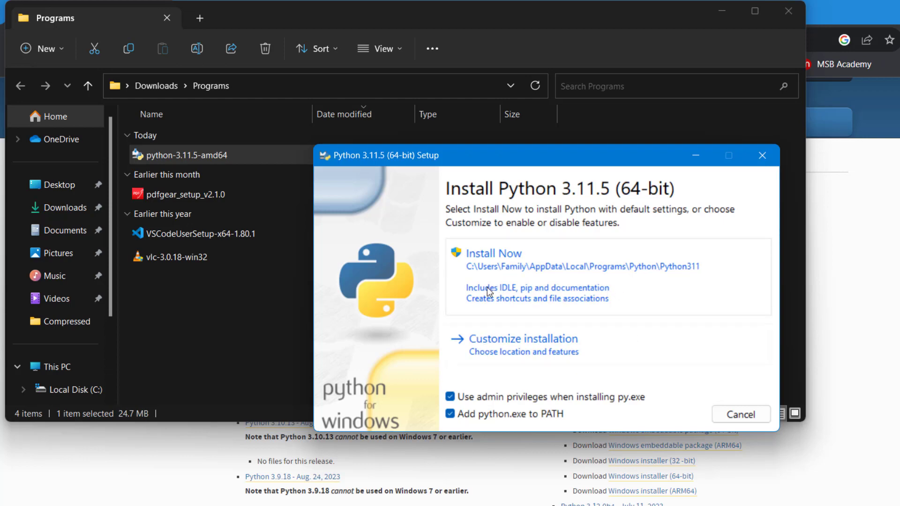
{"action": "left_click", "coordinate": [533, 288]}
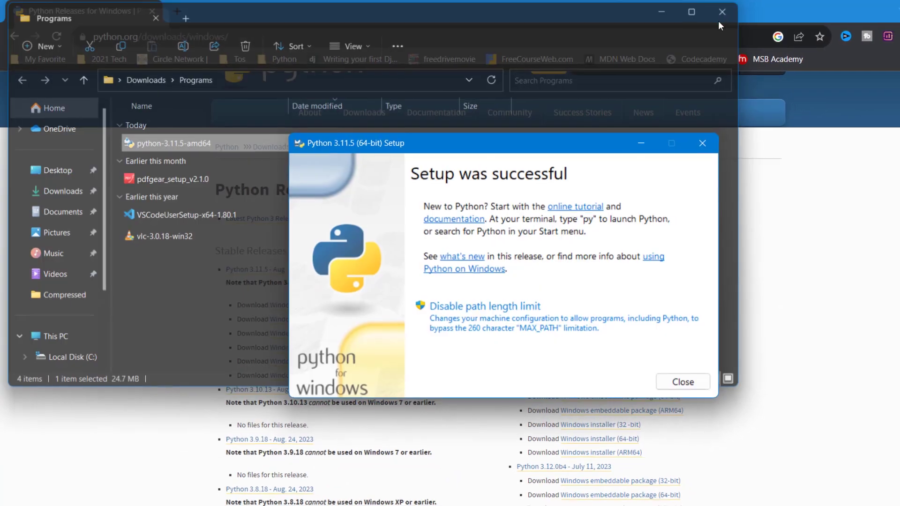
Close the finished Python setup and the Programs folder window, and clear the browser away to show the desktop.
{"action": "left_click", "coordinate": [745, 11]}
{"action": "left_click", "coordinate": [639, 358]}
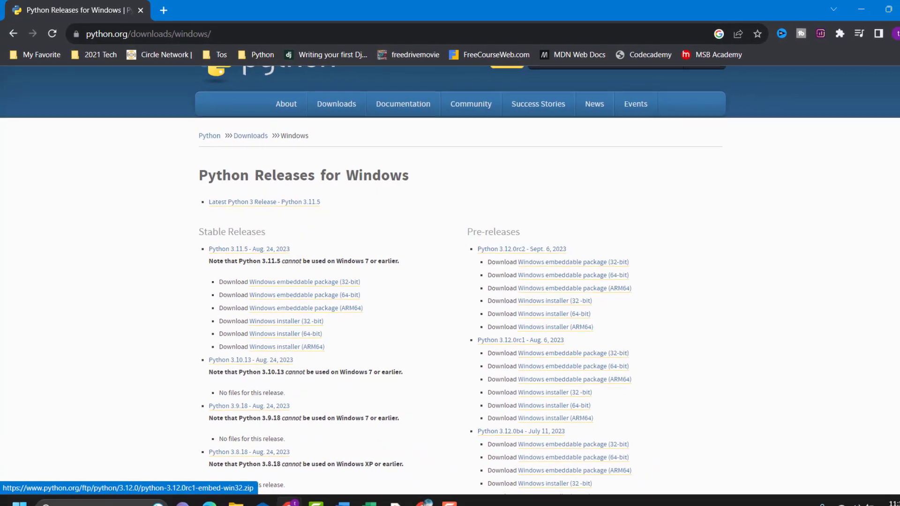
{"action": "left_click", "coordinate": [831, 8]}
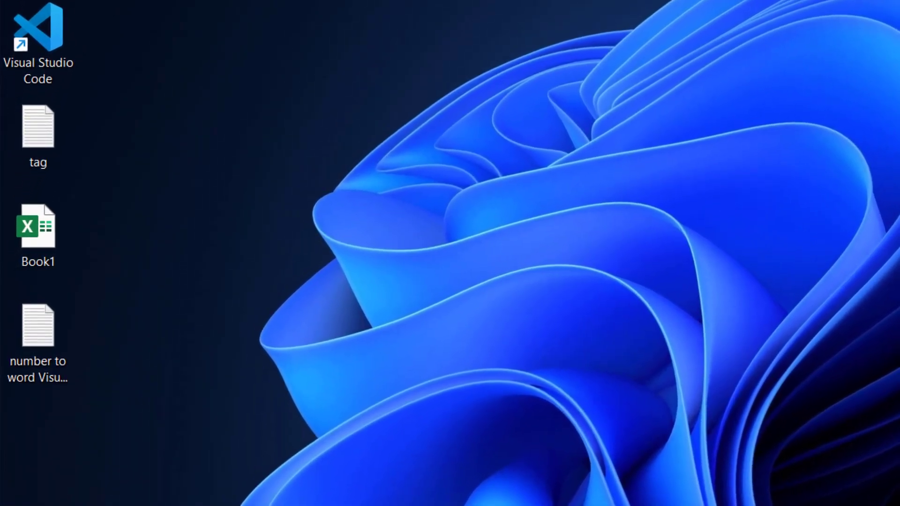
Search Windows for python, open IDLE (Python 3.11 64-bit), and move its window towards the middle of the screen.
{"action": "key", "text": "super"}
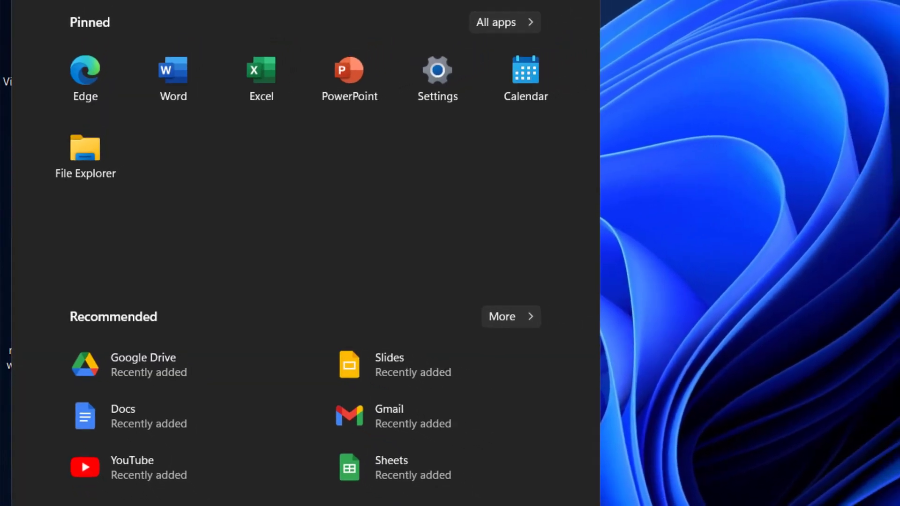
{"action": "left_click", "coordinate": [211, 5]}
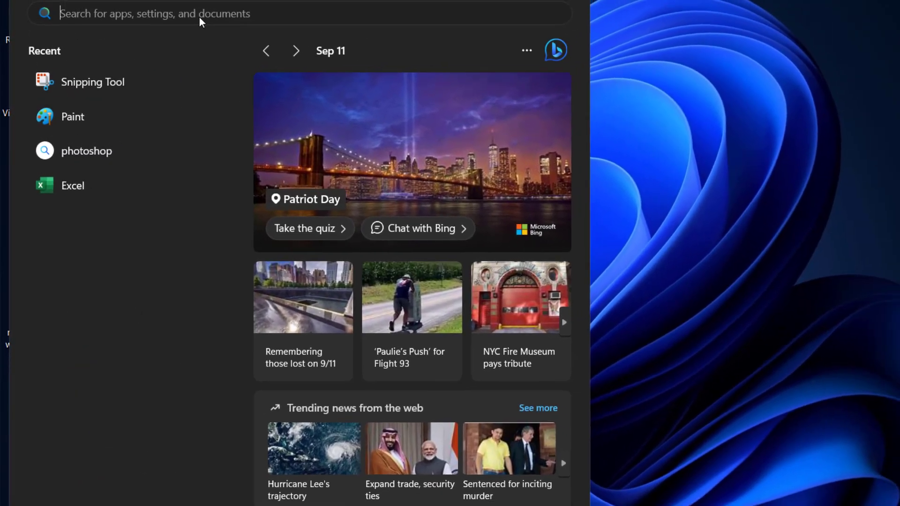
{"action": "type", "text": "python"}
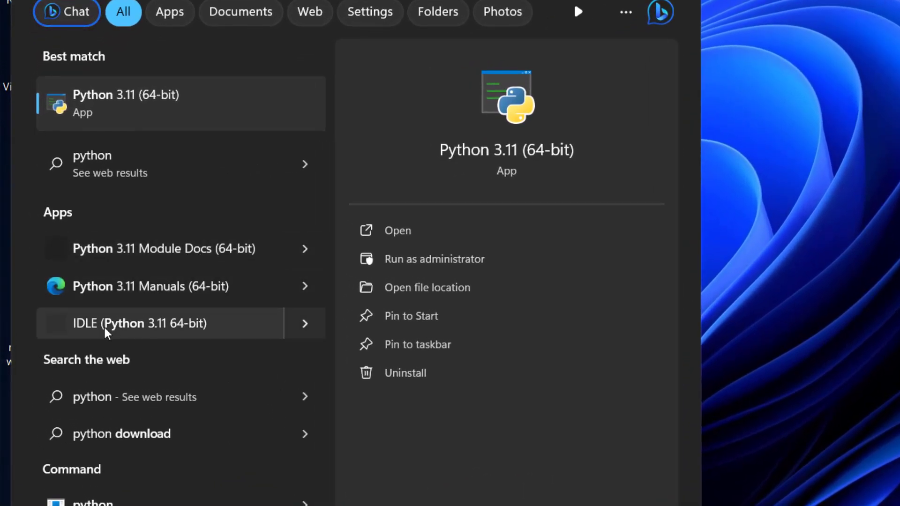
{"action": "left_click", "coordinate": [158, 332]}
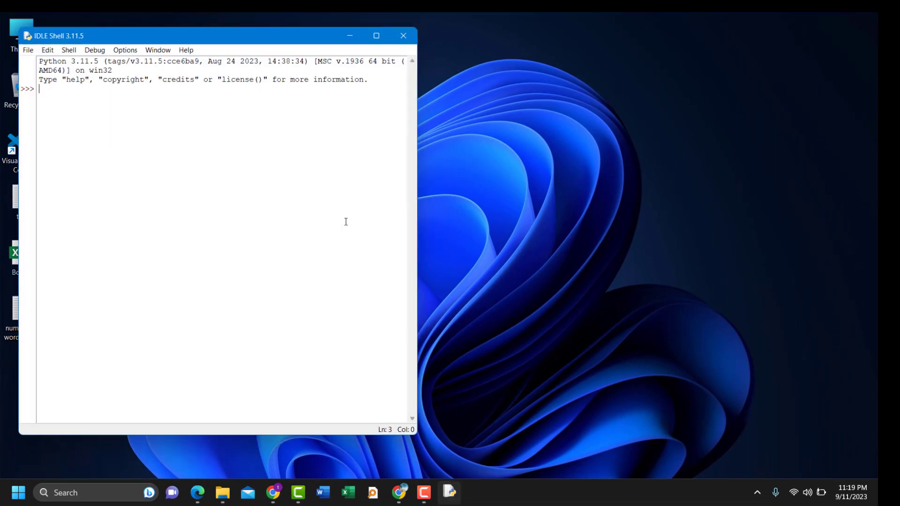
{"action": "left_click_drag", "start_coordinate": [211, 42], "coordinate": [384, 114]}
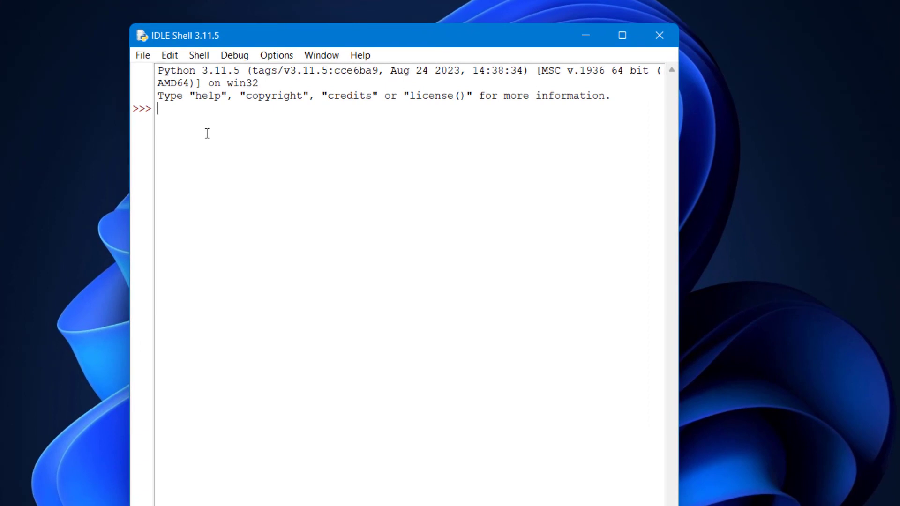
Run print ("hello world") in the IDLE shell.
{"action": "type", "text": "p"}
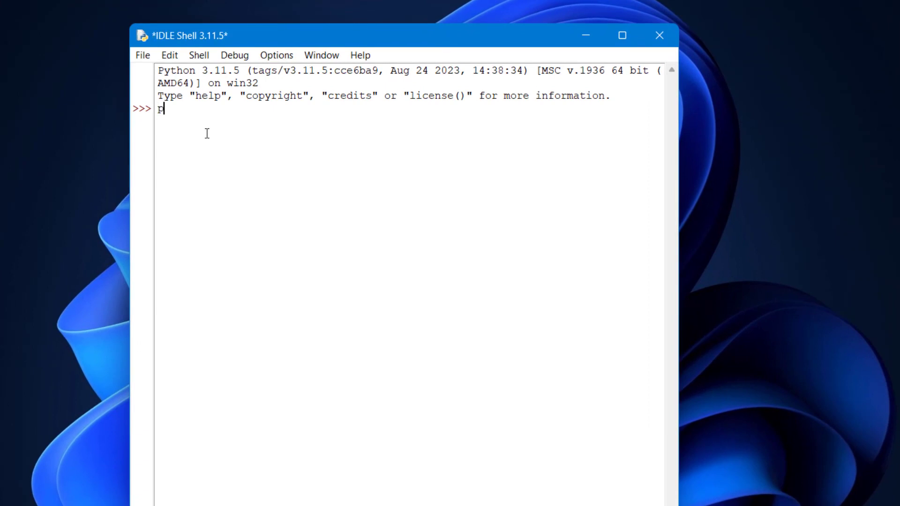
{"action": "type", "text": "rint"}
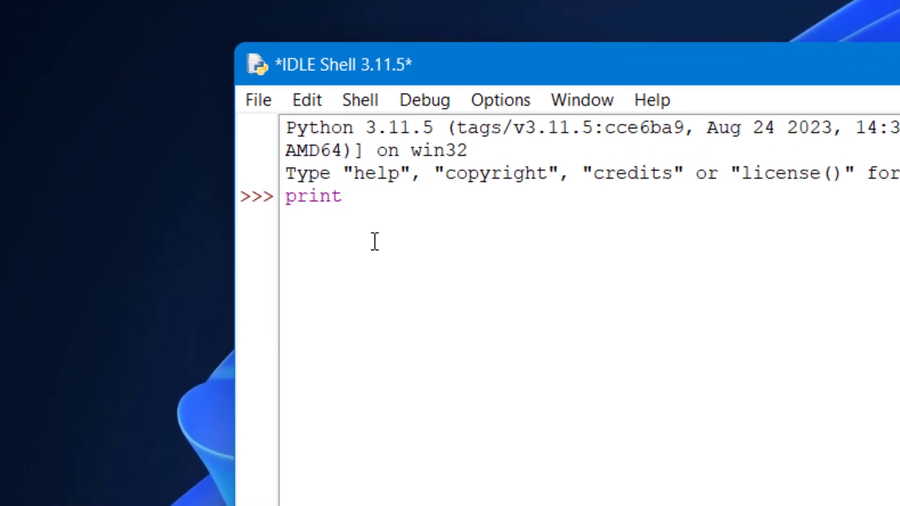
{"action": "type", "text": " ("}
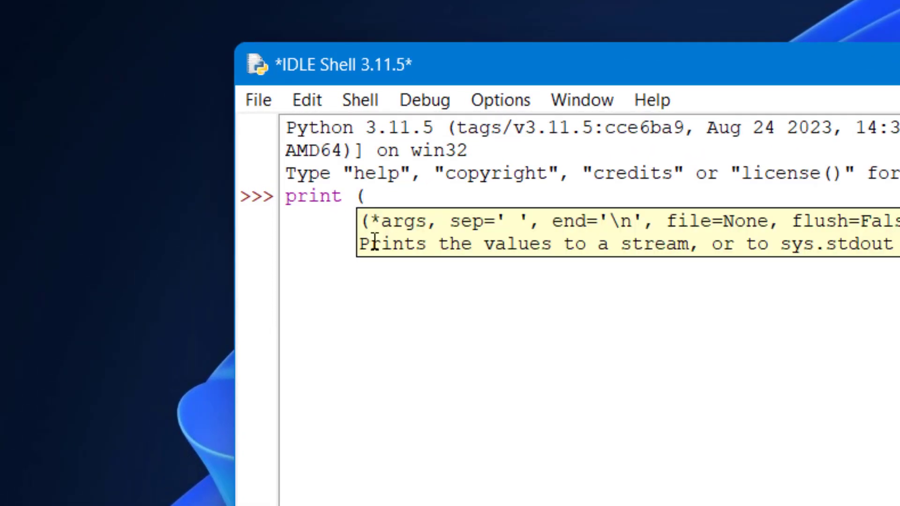
{"action": "type", "text": "\"hello "}
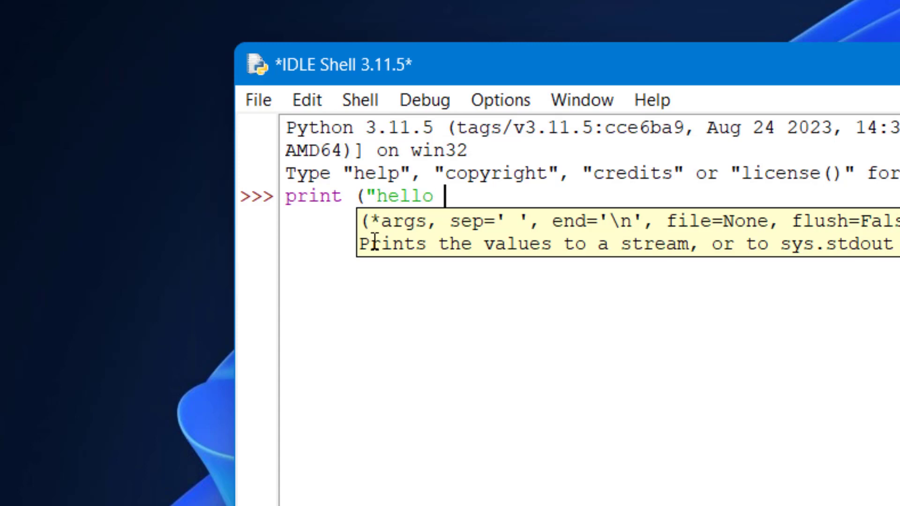
{"action": "type", "text": "work"}
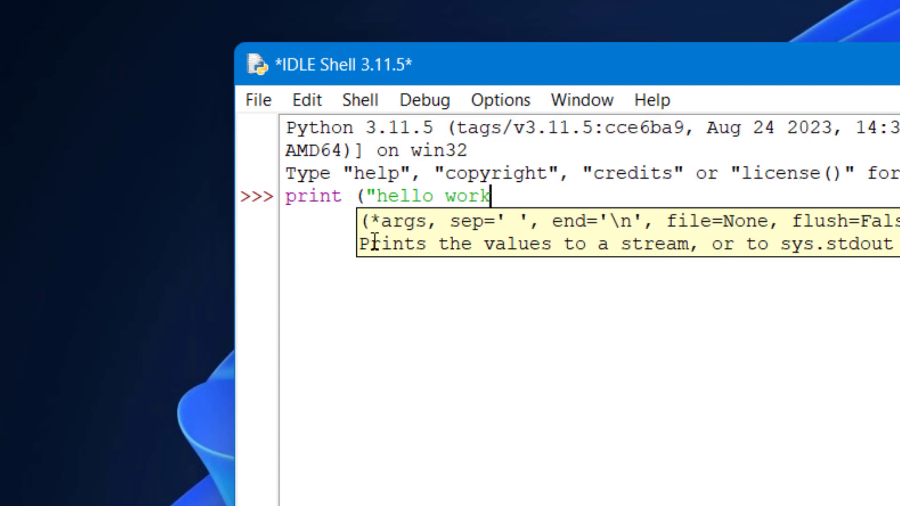
{"action": "key", "text": "BackSpace"}
{"action": "type", "text": "ld)"}
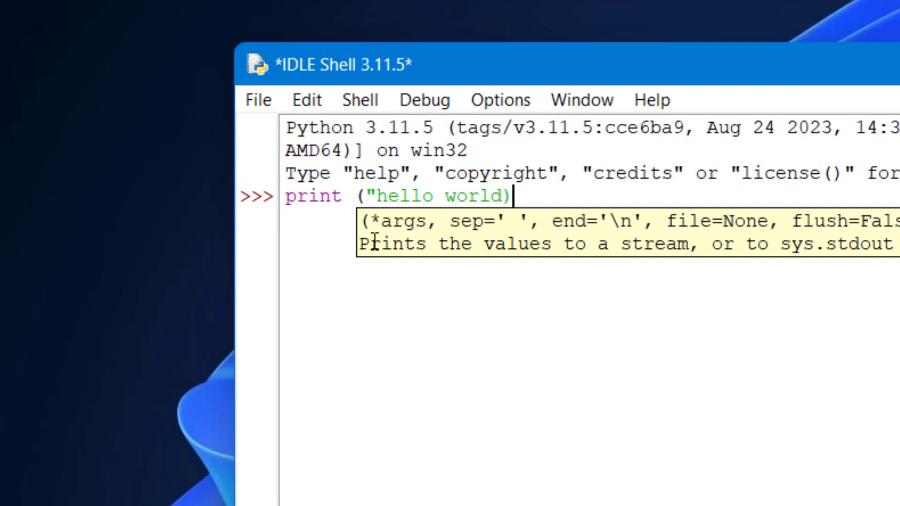
{"action": "type", "text": "\""}
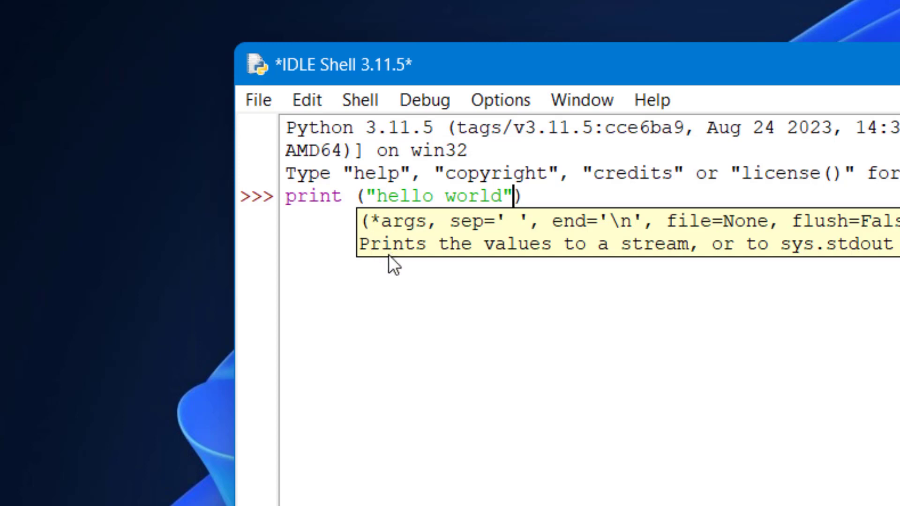
{"action": "key", "text": "Right"}
{"action": "key", "text": "Return"}
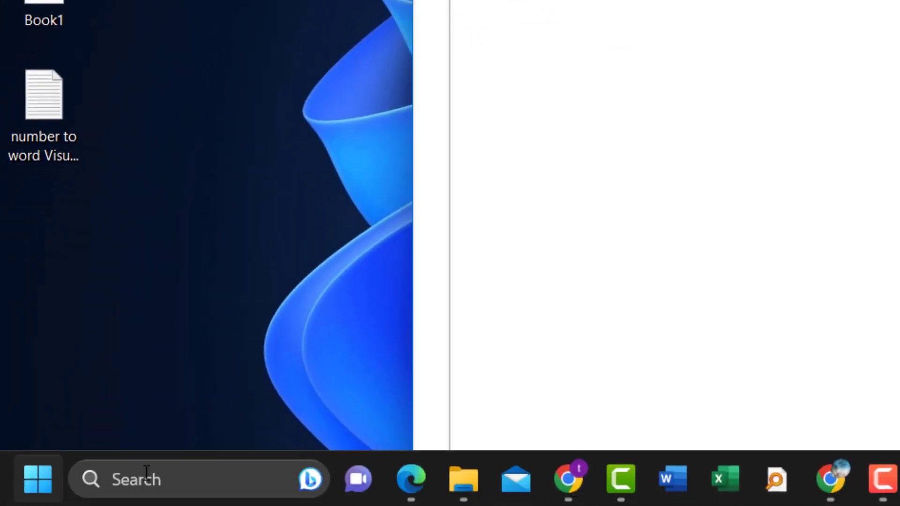
Search Windows for python, open the Python 3.11 (64-bit) console, and reposition its window on the desktop.
{"action": "left_click", "coordinate": [148, 477]}
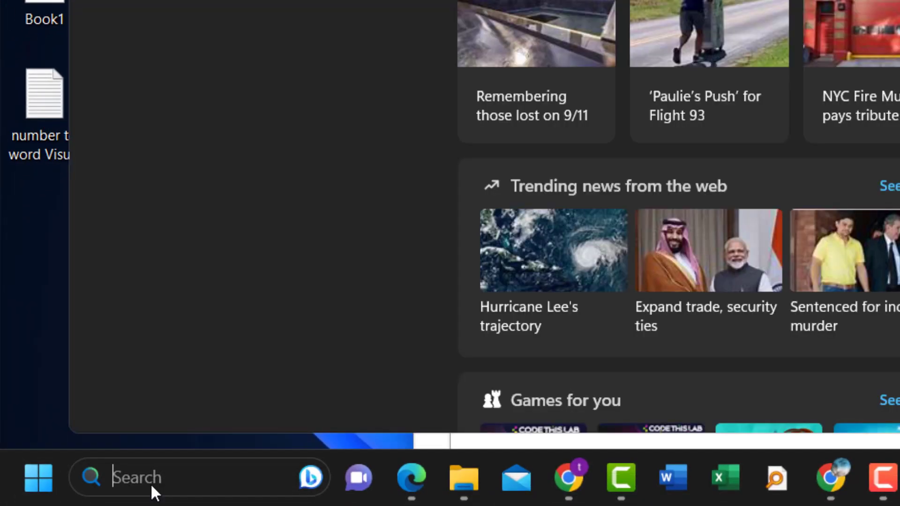
{"action": "type", "text": "python"}
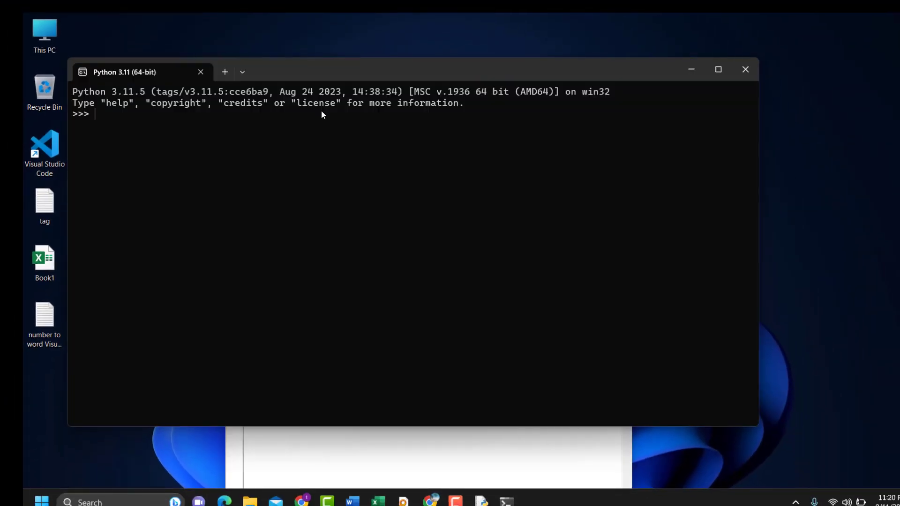
{"action": "left_click_drag", "start_coordinate": [295, 79], "coordinate": [396, 105]}
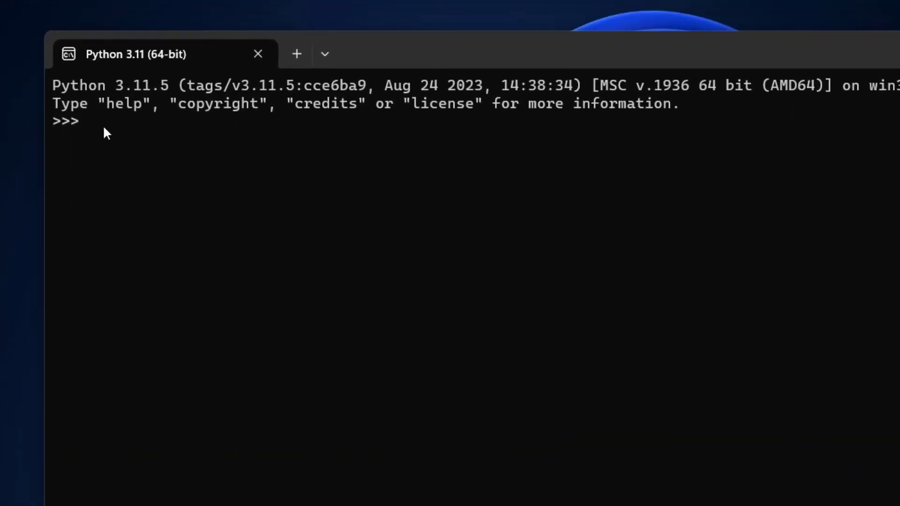
Run print("hello world") in the Python 3.11 console and highlight the printed output line.
{"action": "type", "text": "int(\"hello"}
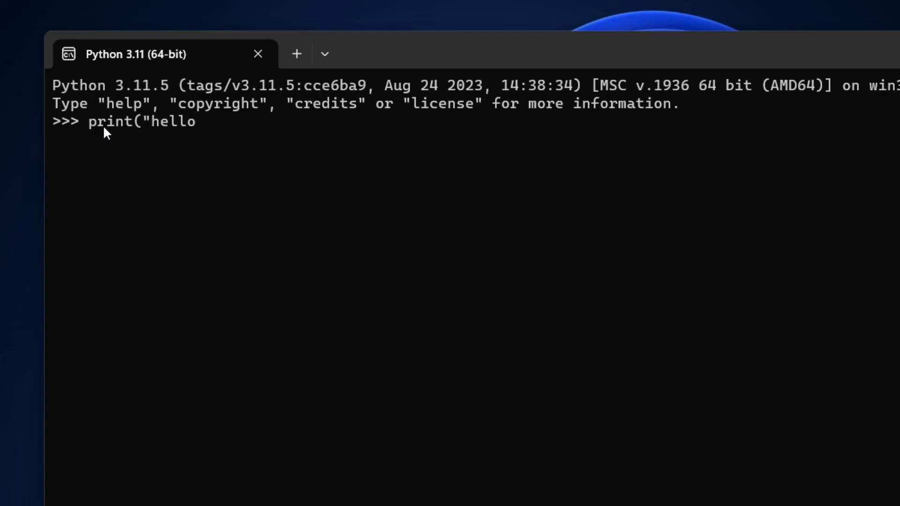
{"action": "type", "text": " world\")"}
{"action": "key", "text": "Return"}
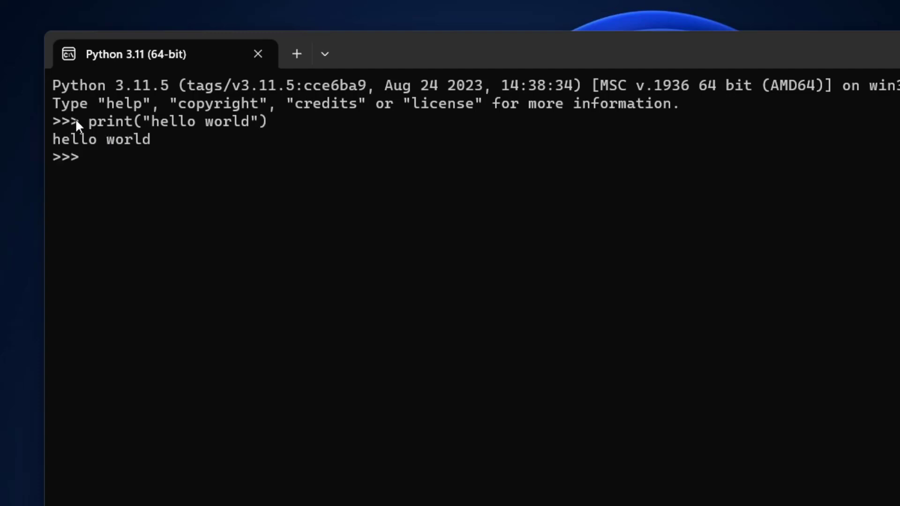
{"action": "left_click_drag", "start_coordinate": [154, 137], "coordinate": [53, 140]}
{"action": "left_click", "coordinate": [204, 175]}
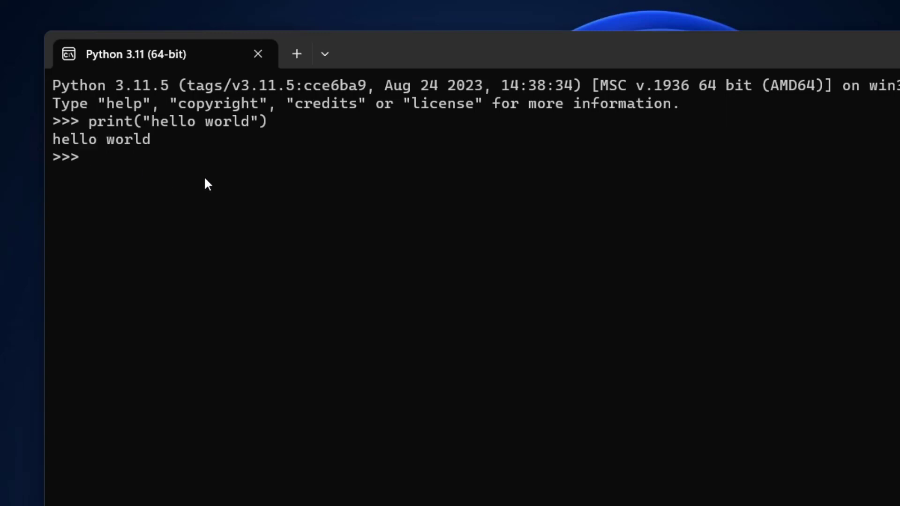